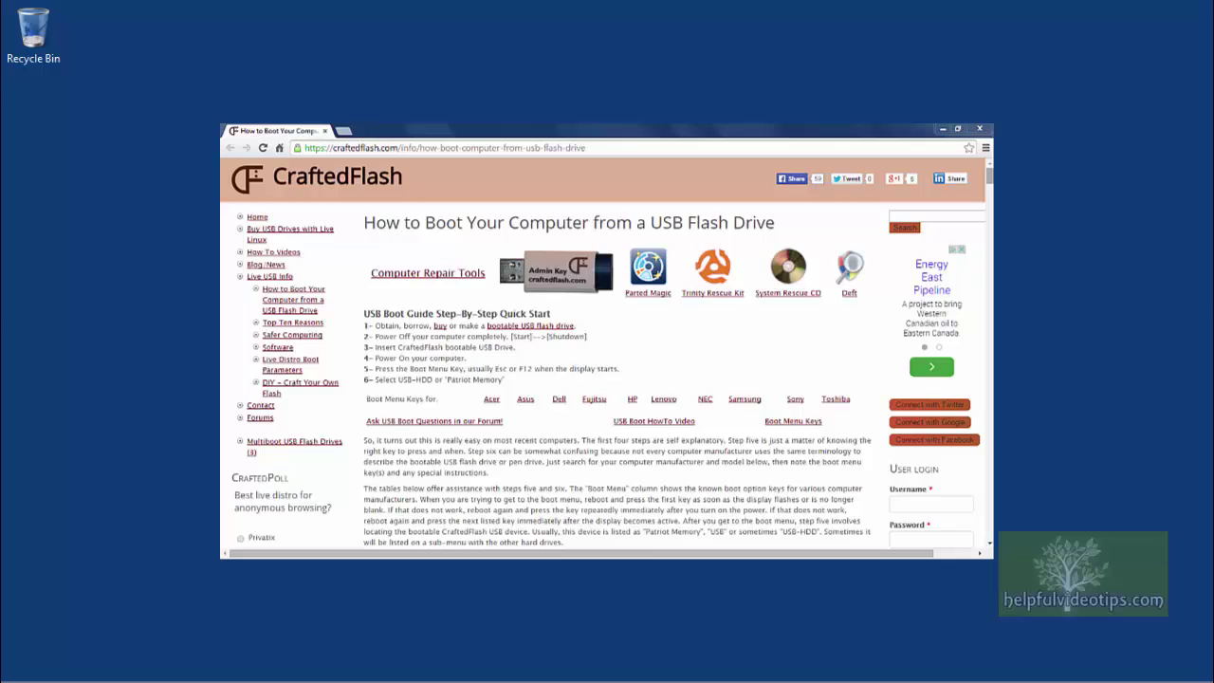
# Step: Scroll through the manufacturer boot-key tables down past the Toshiba rows to the comments
pyautogui.scroll(-5, 607, 351)
pyautogui.scroll(-5, 607, 351)
pyautogui.scroll(-5, 607, 351)
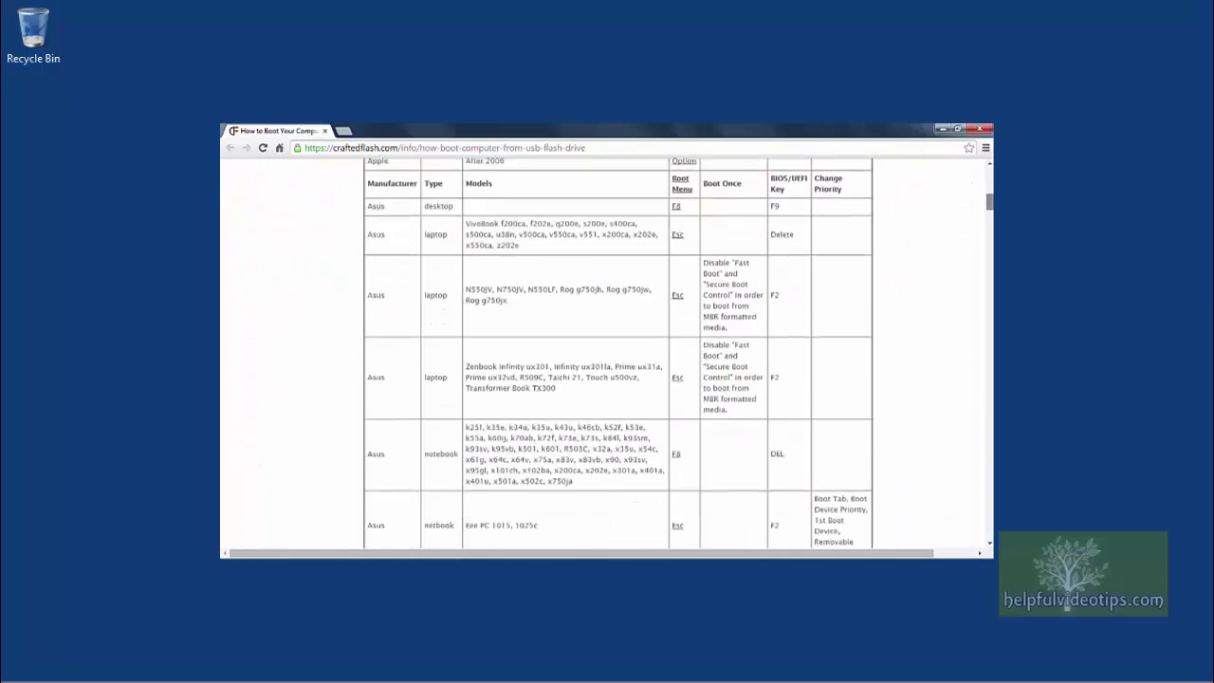
pyautogui.scroll(-5, 606, 351)
pyautogui.scroll(-5, 606, 351)
pyautogui.scroll(-5, 607, 351)
pyautogui.scroll(-5, 607, 351)
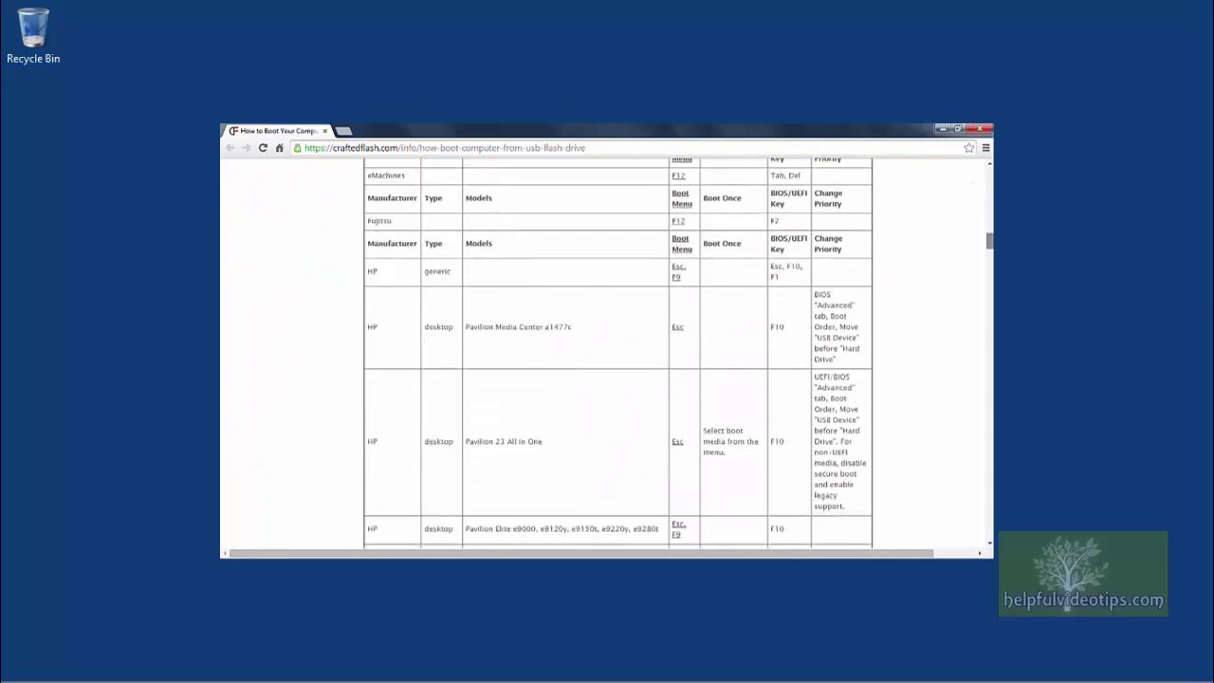
pyautogui.scroll(-5, 607, 351)
pyautogui.scroll(-5, 607, 350)
pyautogui.scroll(-5, 607, 351)
pyautogui.scroll(-5, 607, 351)
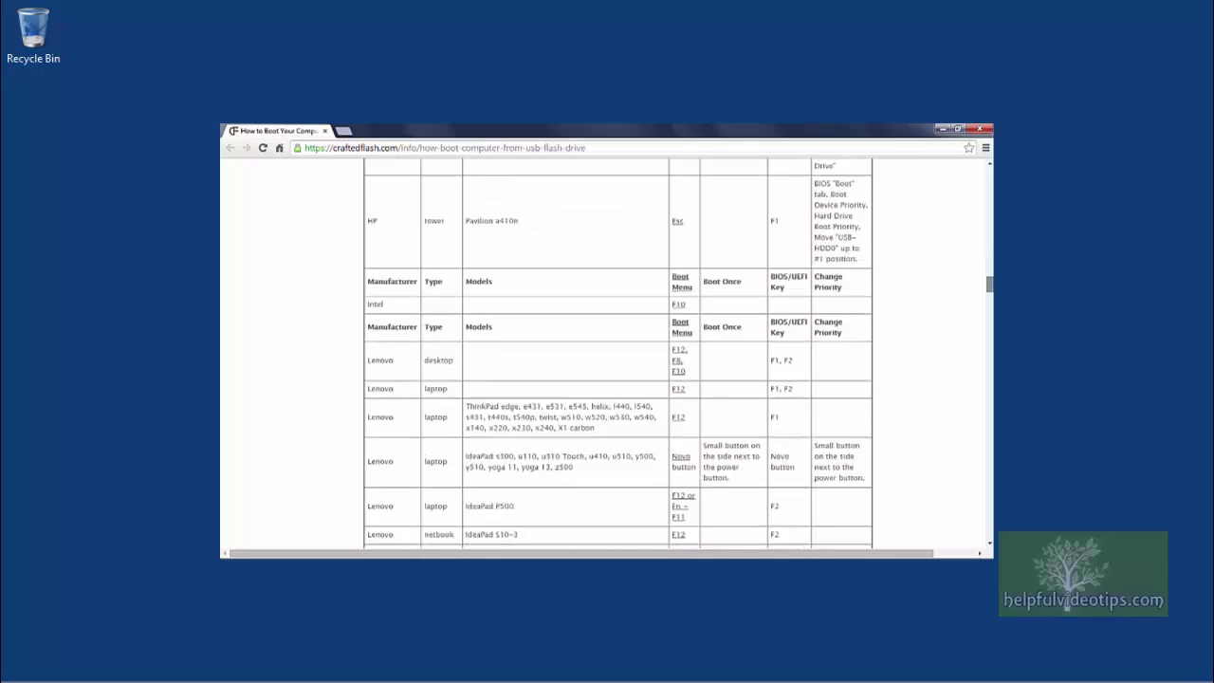
pyautogui.scroll(-5, 607, 351)
pyautogui.scroll(-5, 607, 350)
pyautogui.scroll(-5, 607, 351)
pyautogui.scroll(-5, 607, 351)
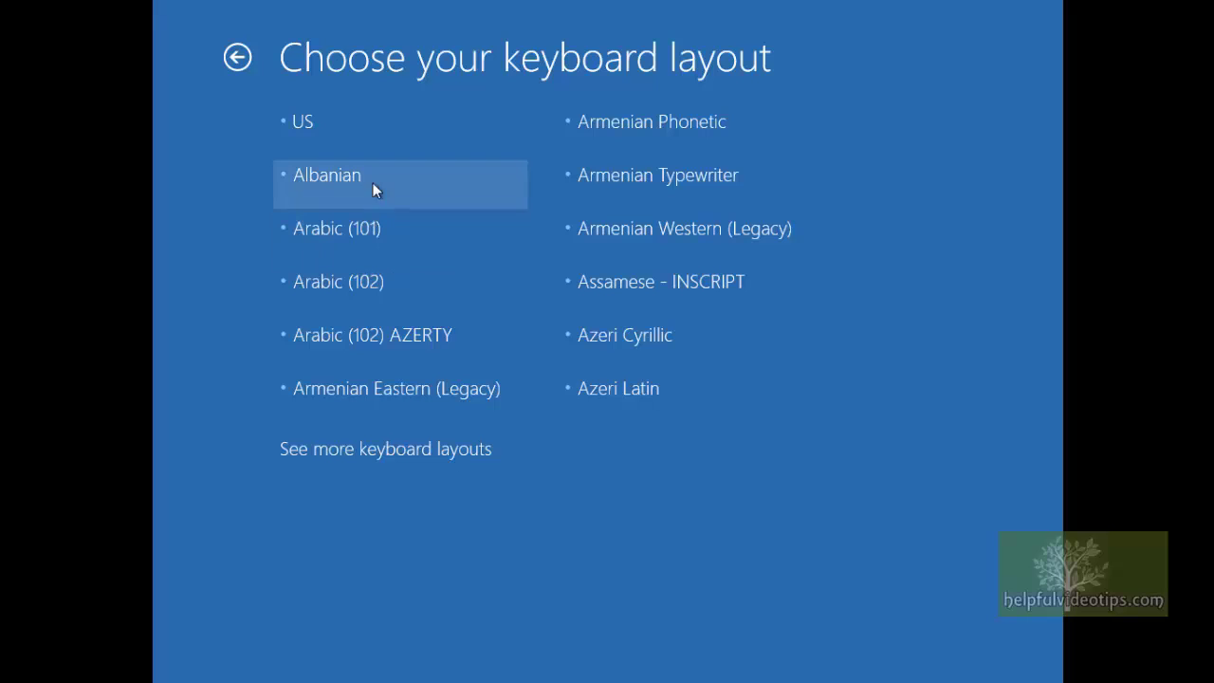
# Step: Choose the US keyboard layout to reach the Choose an option menu
pyautogui.click(348, 118)
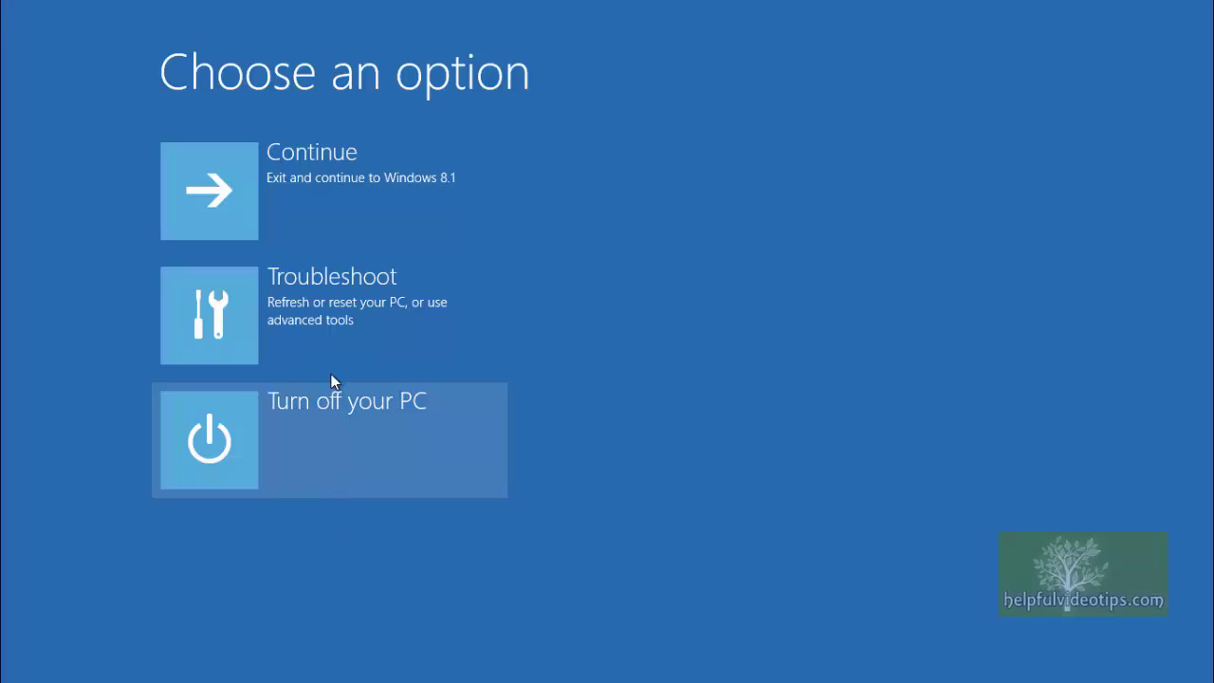
# Step: Go to Troubleshoot, then Advanced options, and start System Image Recovery
pyautogui.click(332, 348)
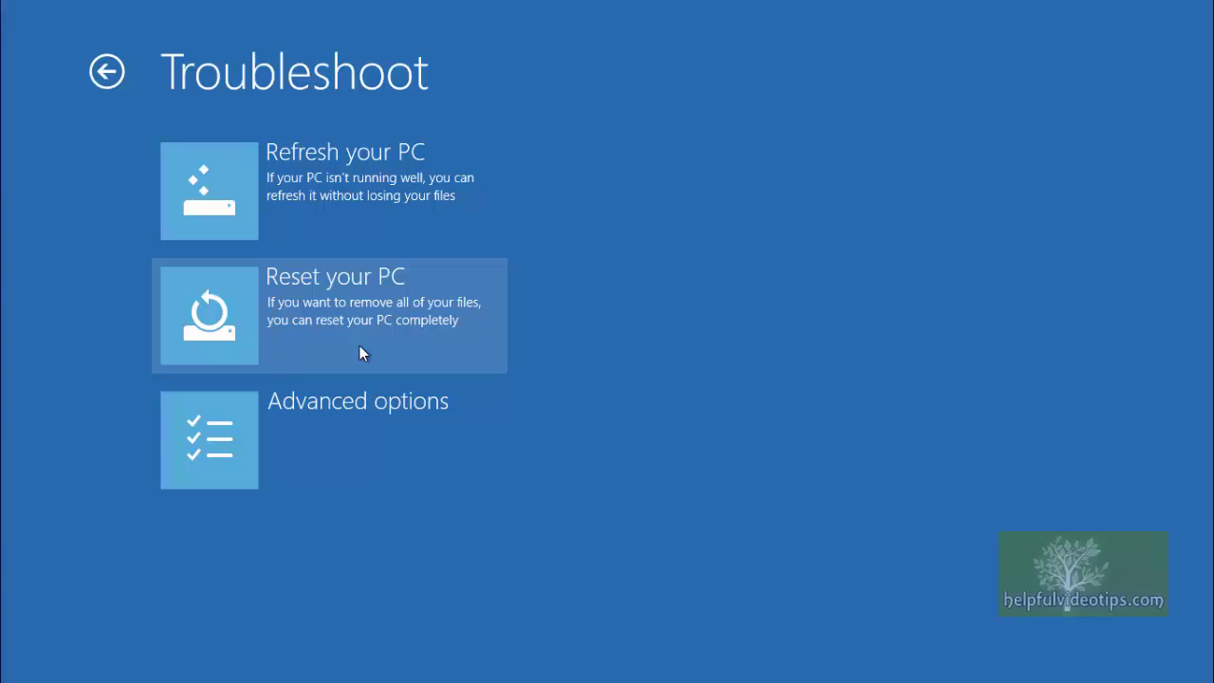
pyautogui.click(351, 451)
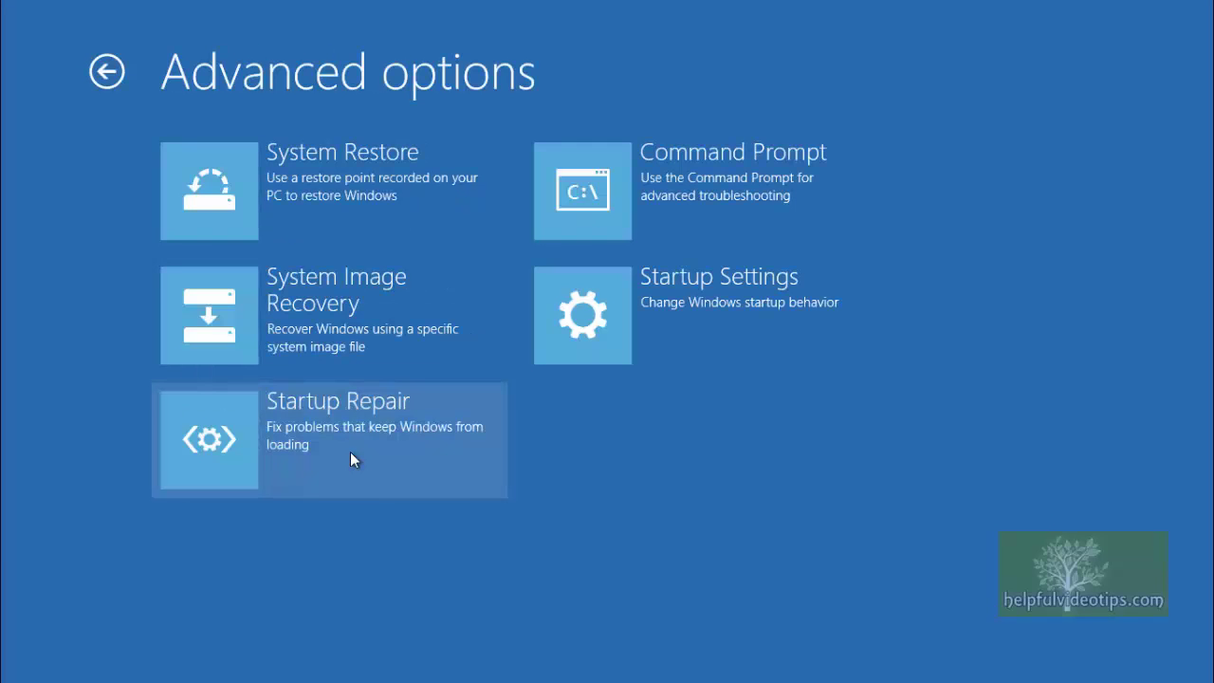
pyautogui.click(397, 352)
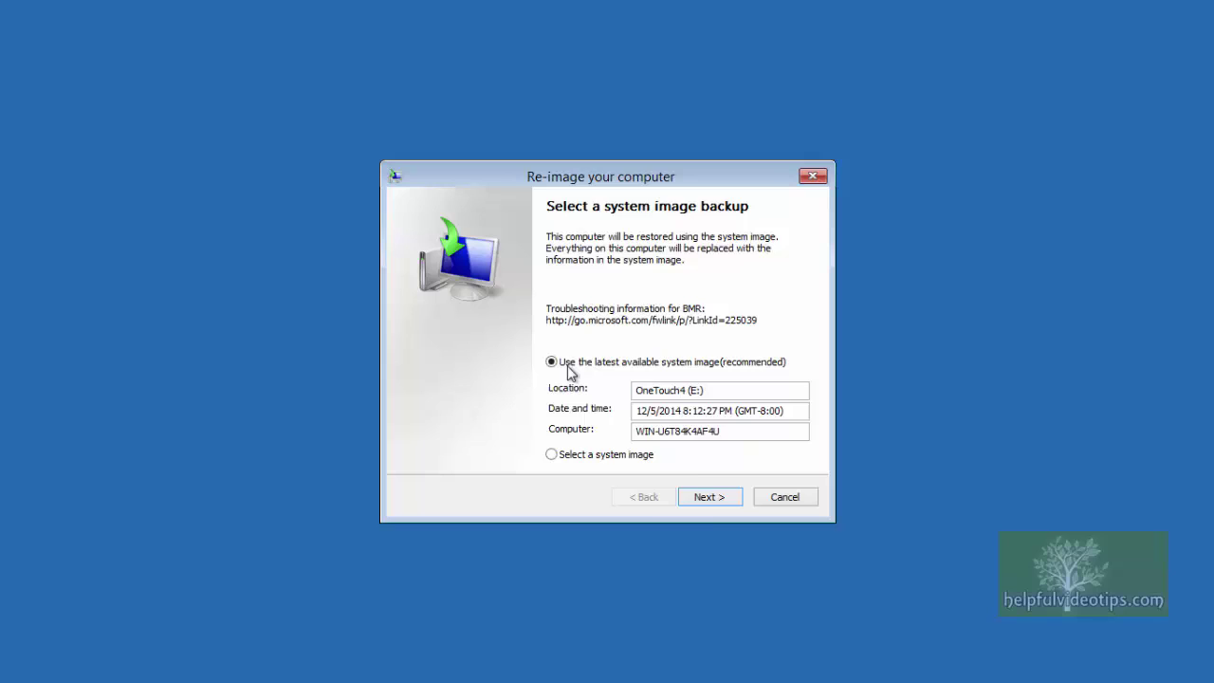
# Step: Re-image drive C: from the 12/5/2014 image on OneTouch4 (E:), confirming data replacement
pyautogui.click(711, 499)
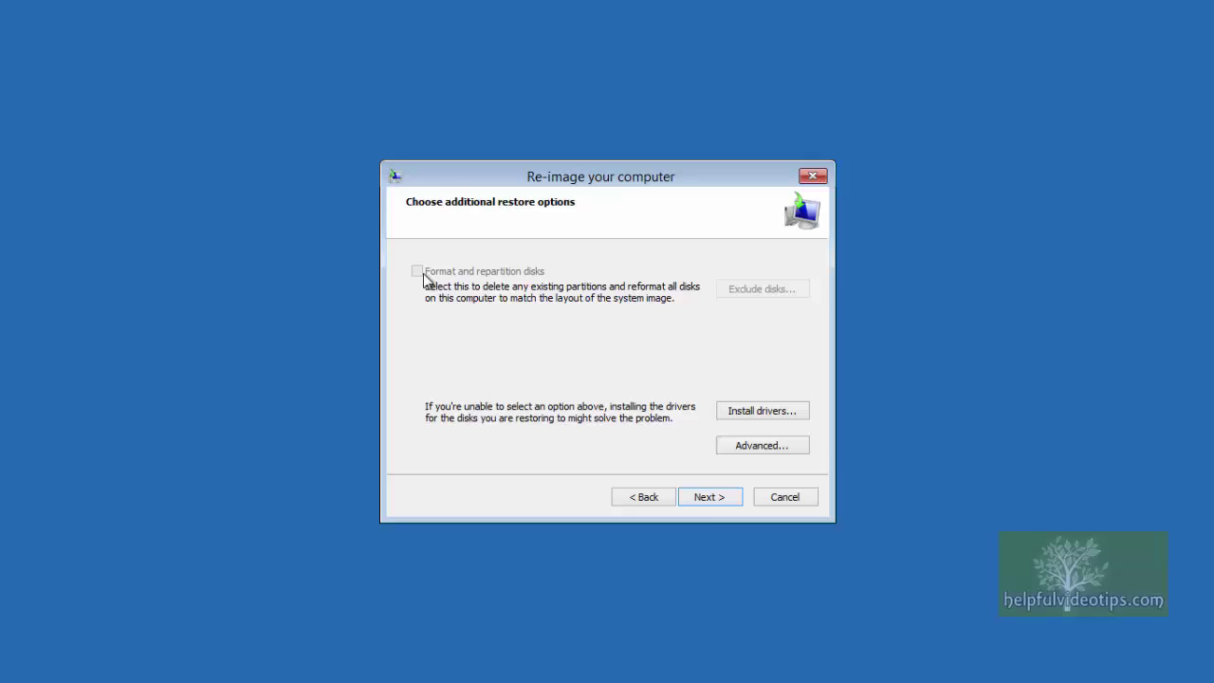
pyautogui.click(718, 503)
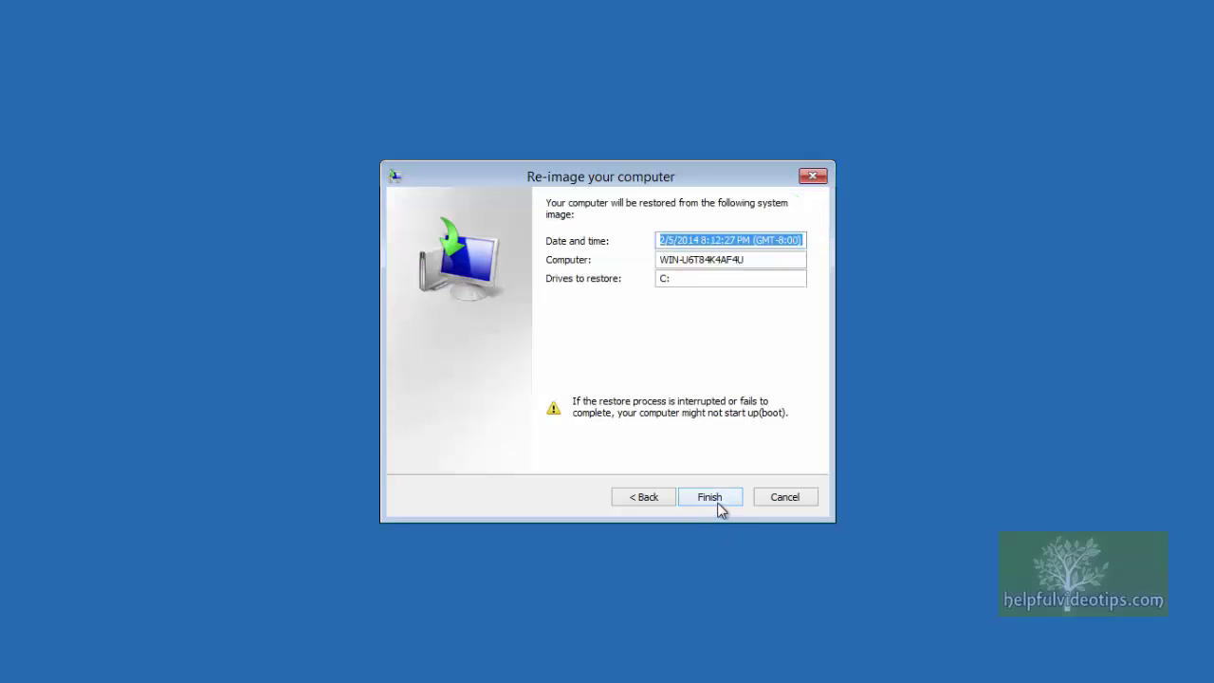
pyautogui.click(716, 506)
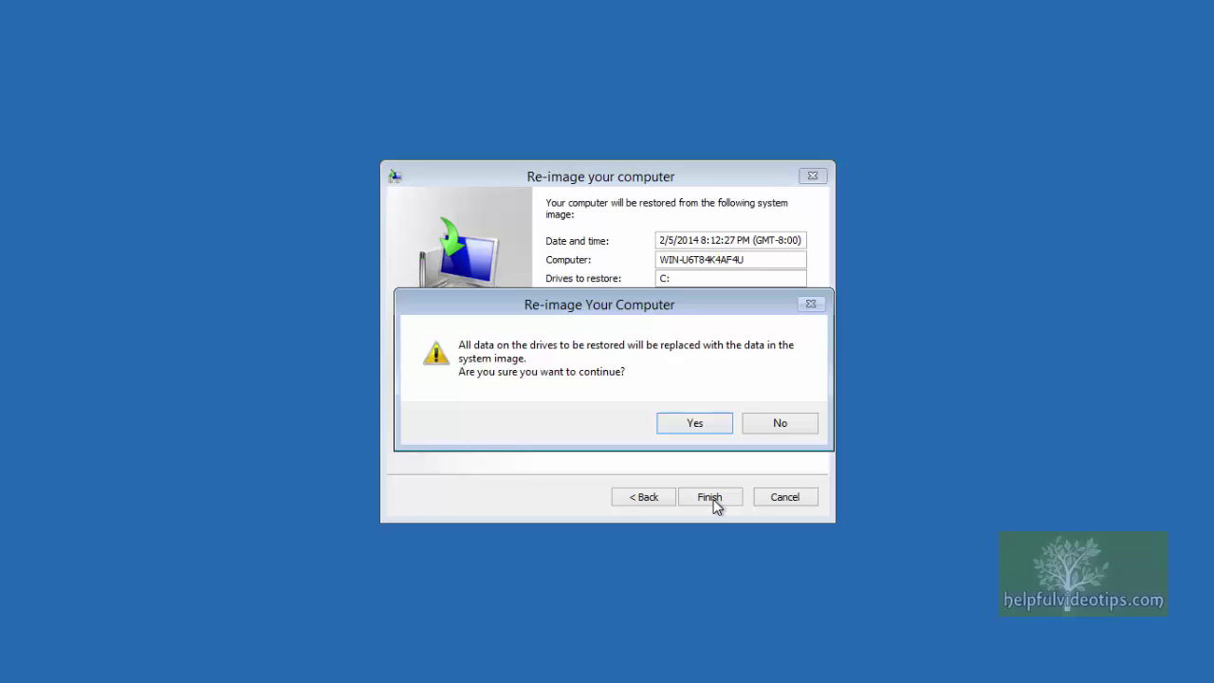
pyautogui.click(695, 424)
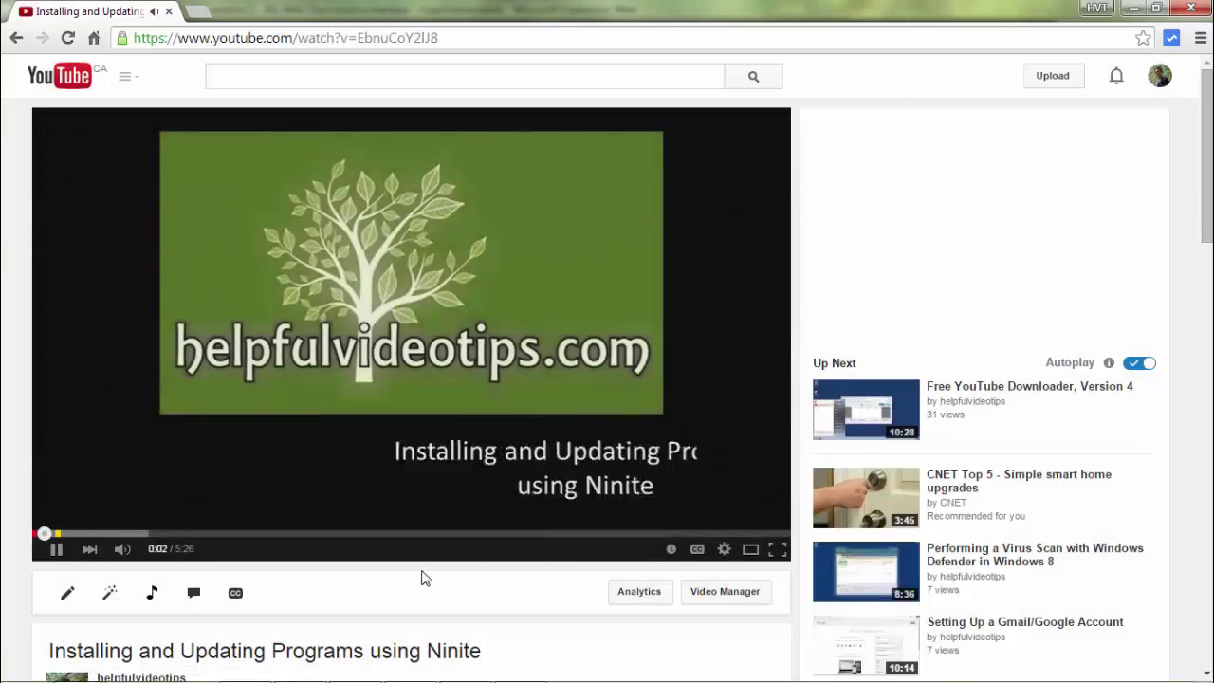
# Step: Expand the Ninite video's full description, showing its Feb 6, 2015 Education details
pyautogui.scroll(-3, 424, 579)
pyautogui.click(415, 607)
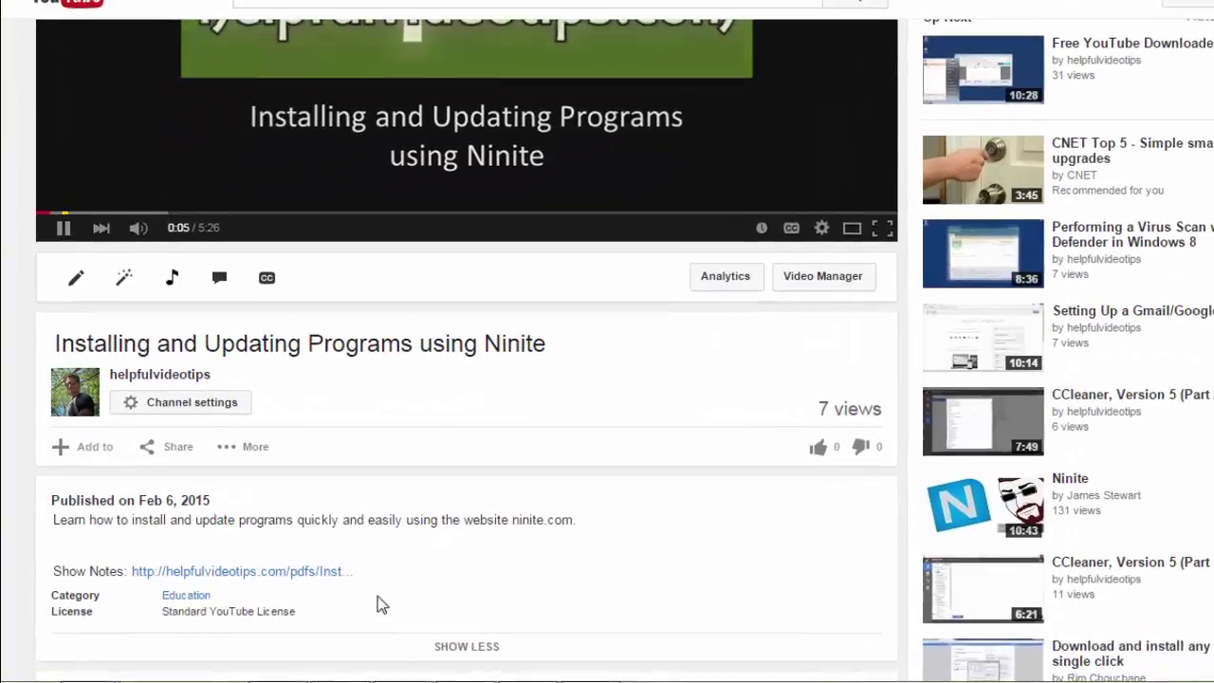